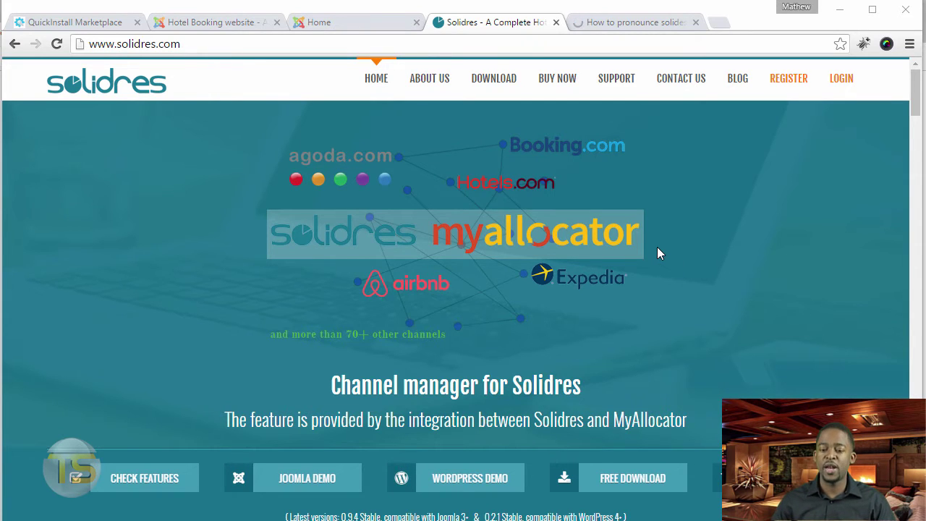
# - Play the spoken pronunciation of 'solides' on the HowToPronounce page
pyautogui.click(620, 23)
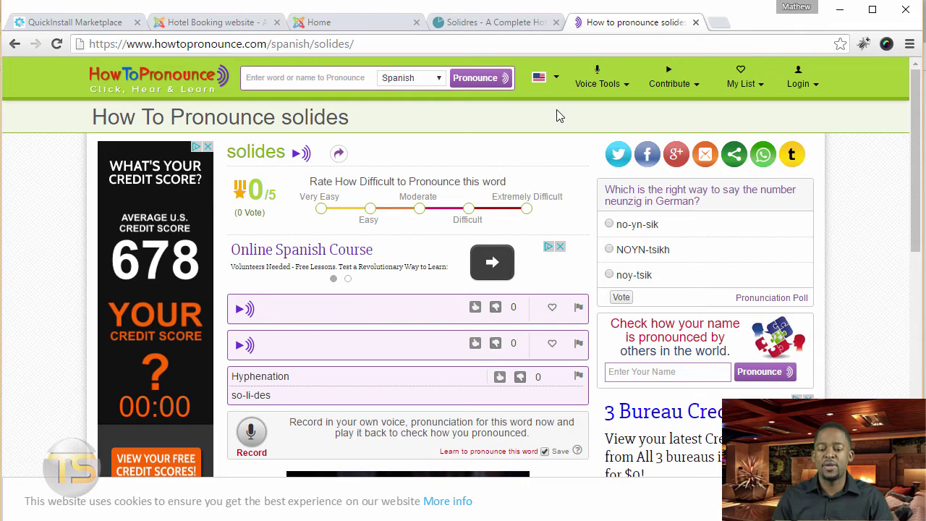
pyautogui.click(293, 158)
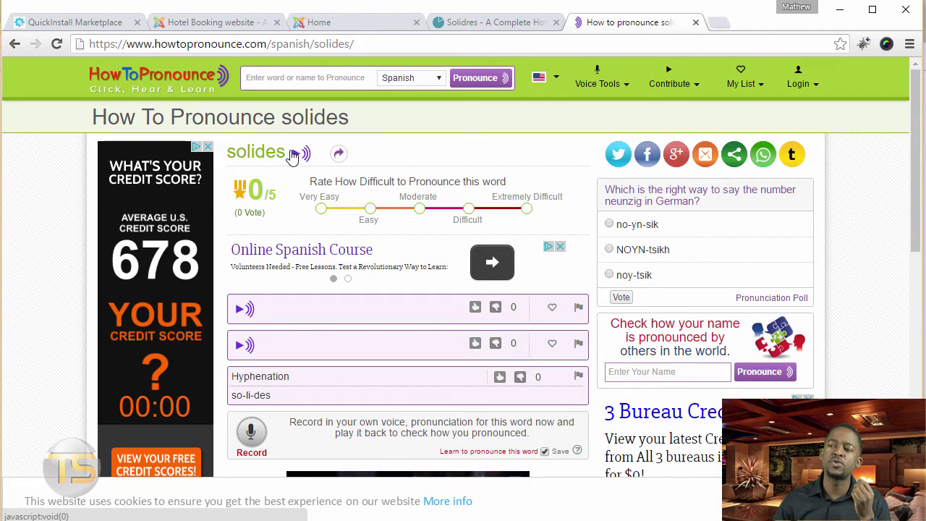
# - Check the hotel site's home page, then browse the Solidres homepage's hotel booking templates
pyautogui.click(363, 31)
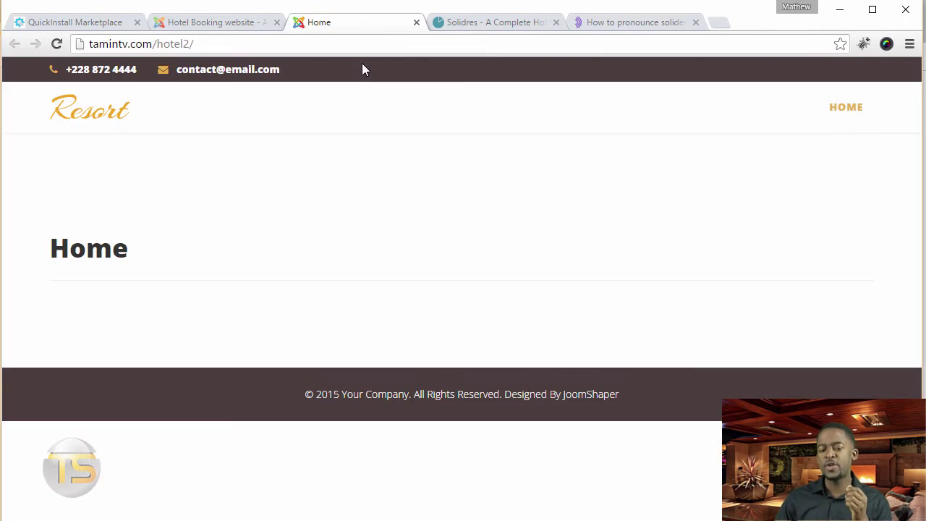
pyautogui.click(472, 24)
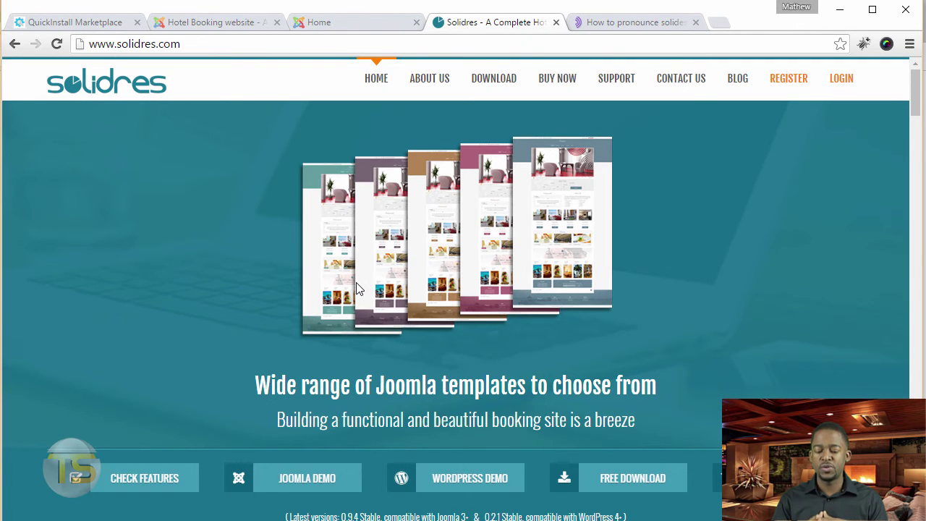
pyautogui.scroll(-8, 357, 288)
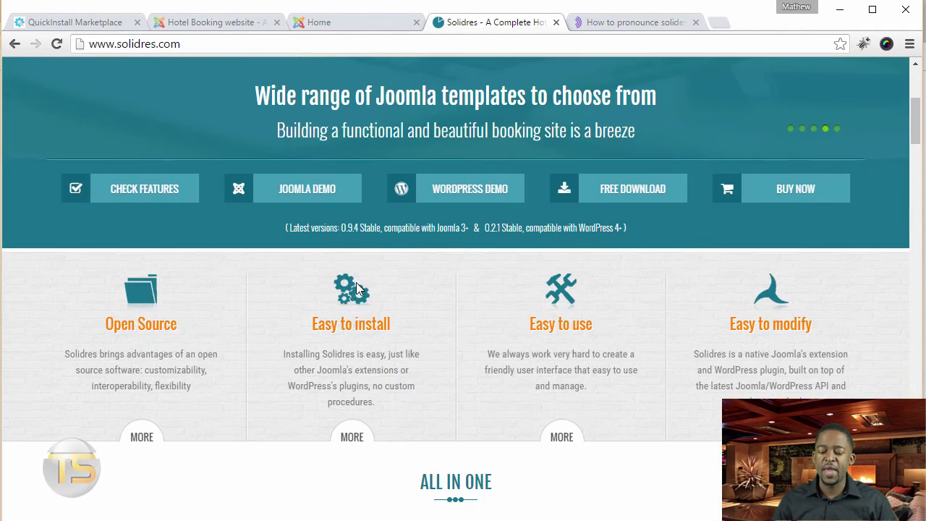
pyautogui.scroll(8, 355, 294)
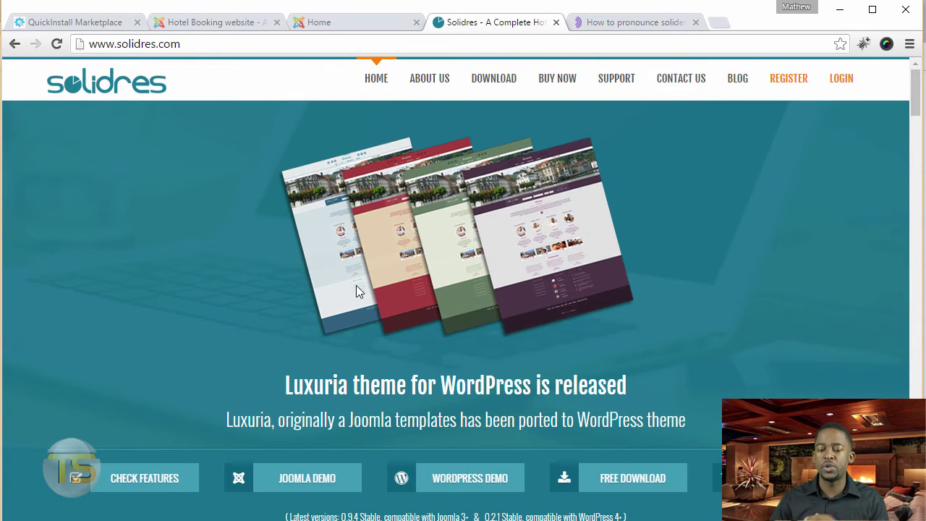
# - Look over the Solidres Buy Now plan prices, then go to the hotel site's Joomla administrator
pyautogui.click(558, 81)
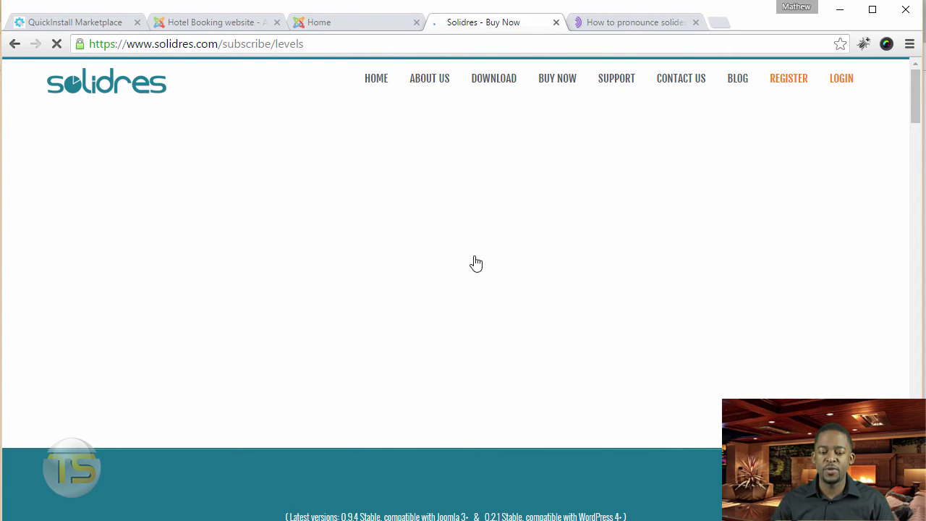
pyautogui.scroll(-4, 469, 287)
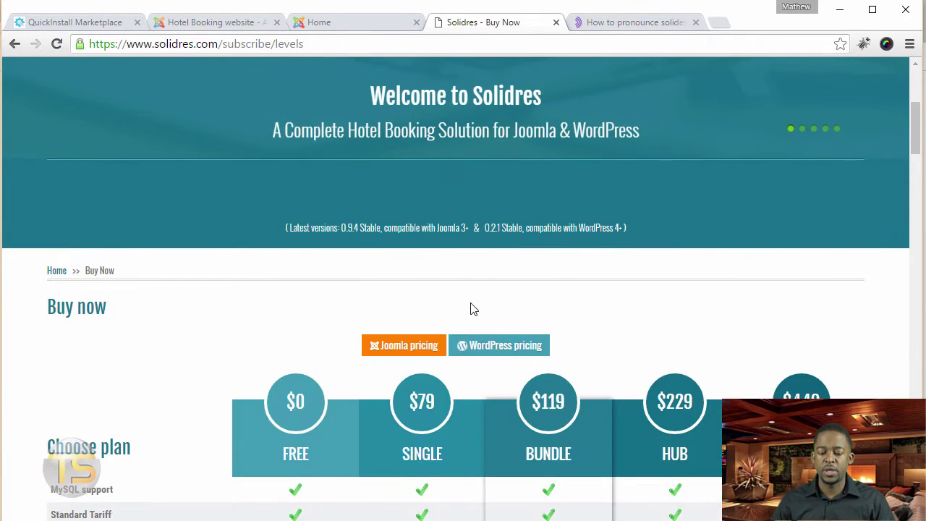
pyautogui.scroll(-4, 470, 309)
pyautogui.scroll(2, 391, 303)
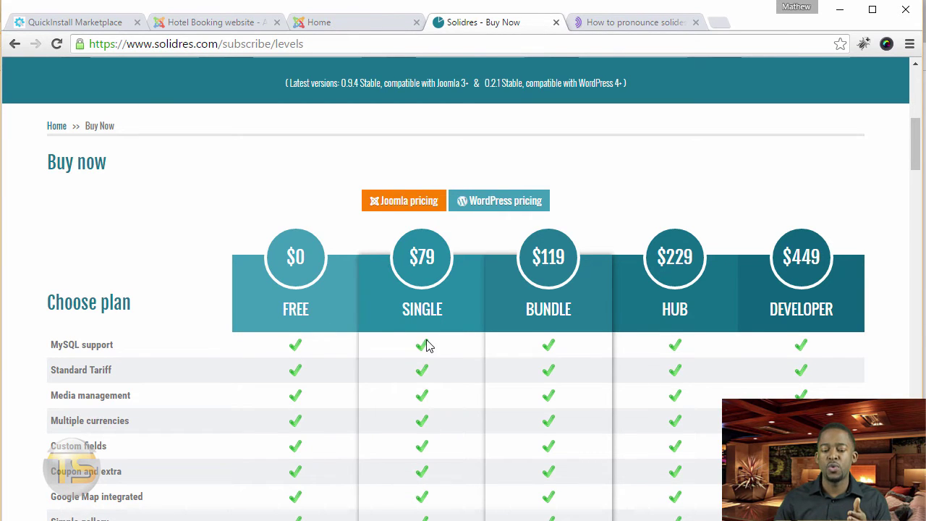
pyautogui.scroll(-4, 427, 346)
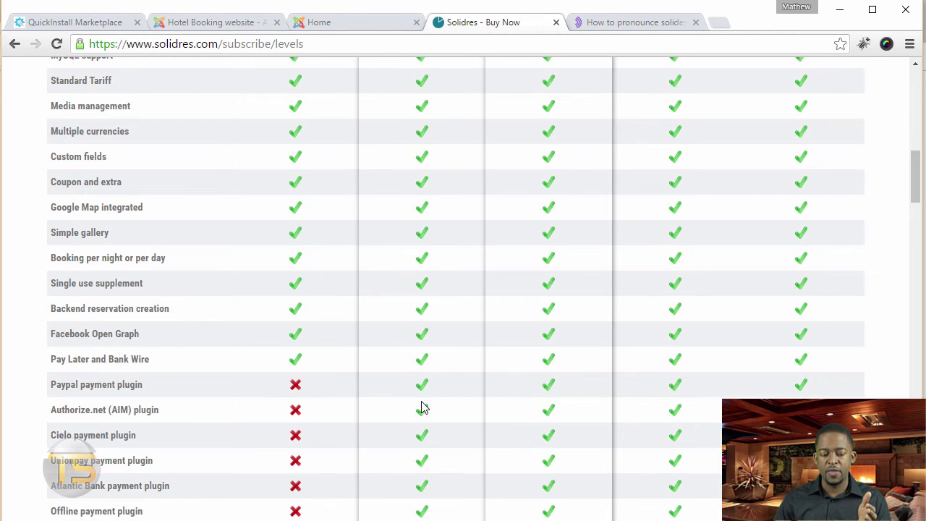
pyautogui.scroll(2, 693, 409)
pyautogui.scroll(3, 692, 410)
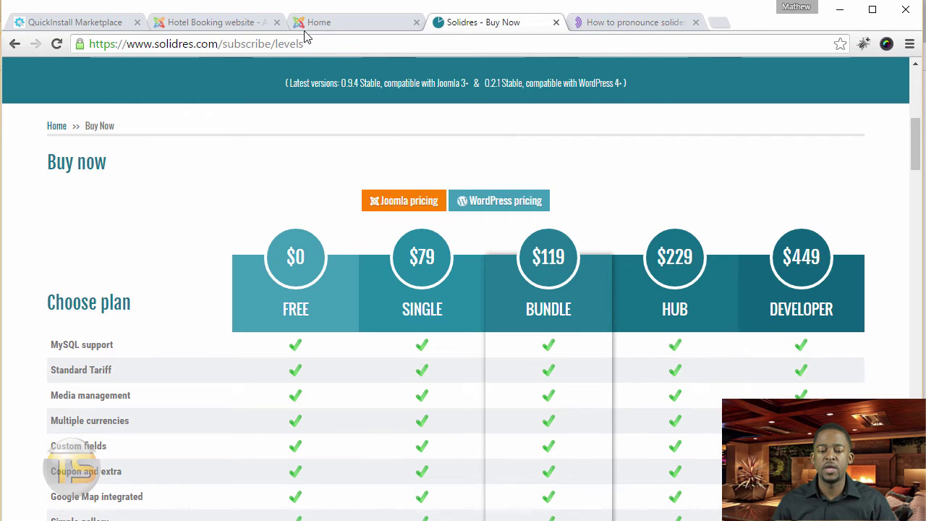
pyautogui.click(239, 23)
# - Select the Solidres v0.9.4 zip as the upload package in Extensions: Install
pyautogui.click(398, 69)
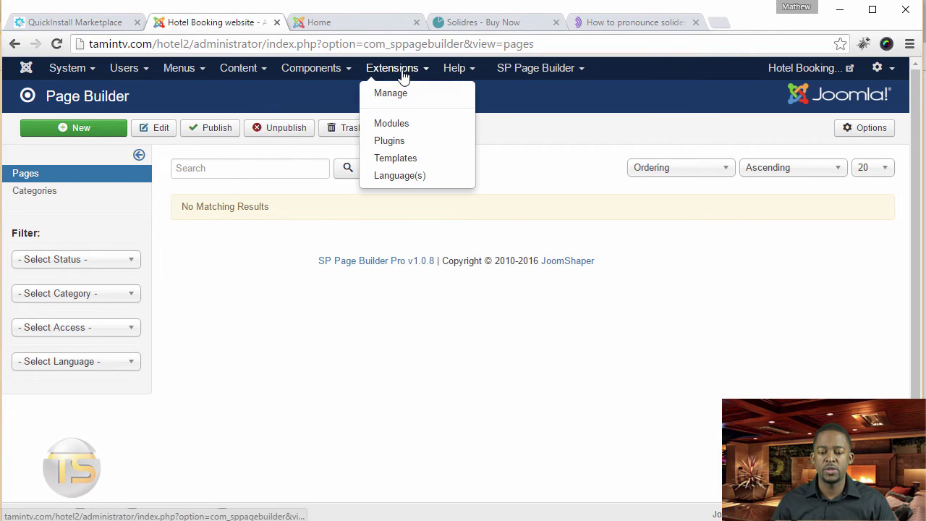
pyautogui.click(391, 93)
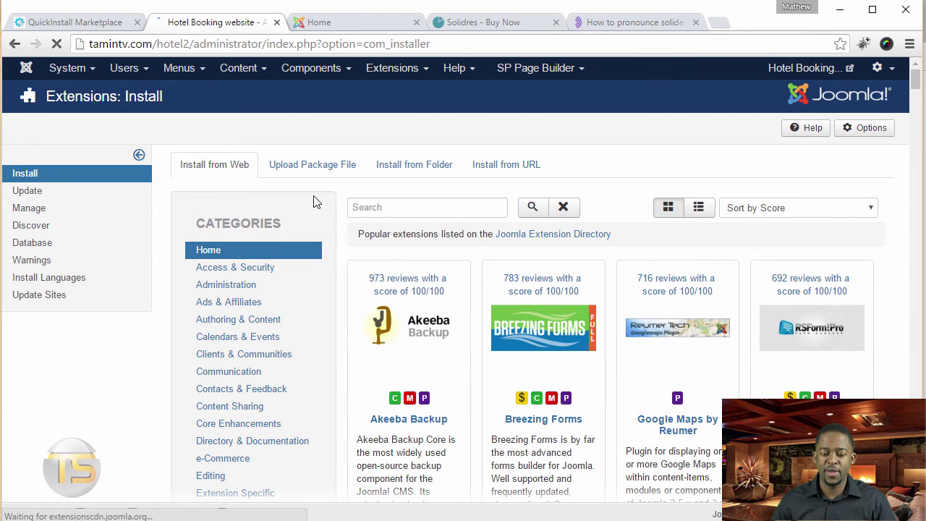
pyautogui.click(298, 170)
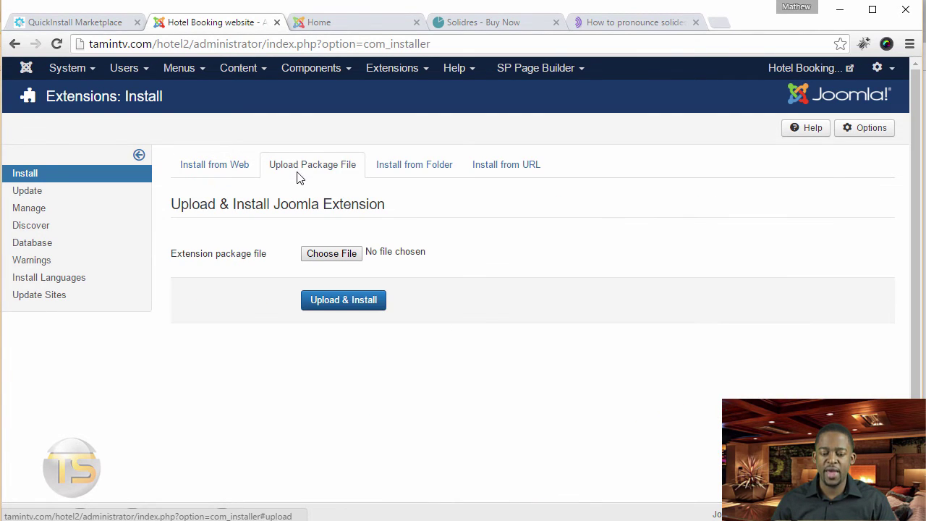
pyautogui.click(320, 255)
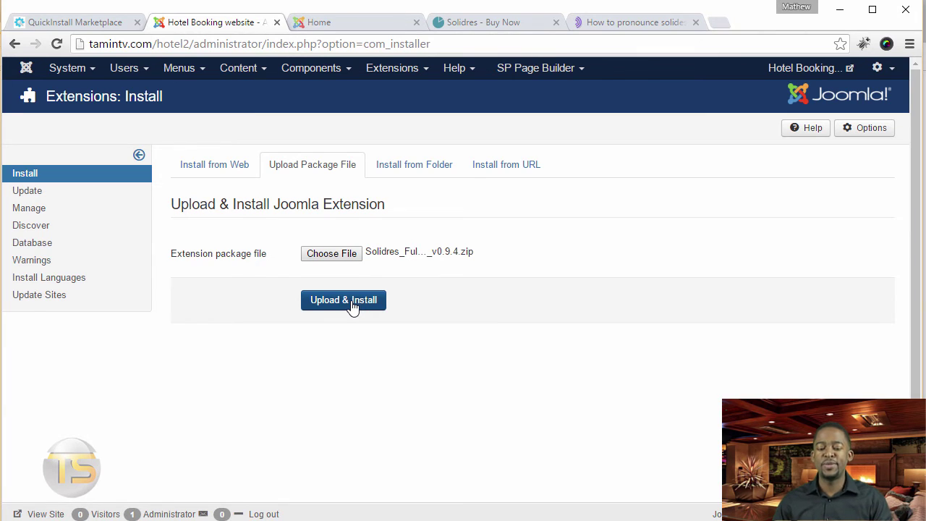
# - Install the Solidres 0.9.4 package, check the success report, and return to the pricing page
pyautogui.click(351, 304)
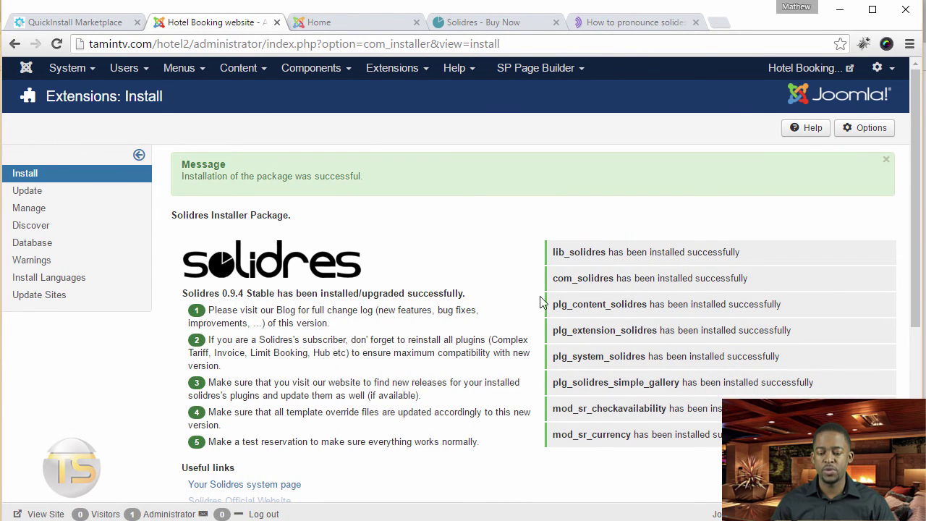
pyautogui.scroll(-5, 584, 330)
pyautogui.scroll(5, 362, 407)
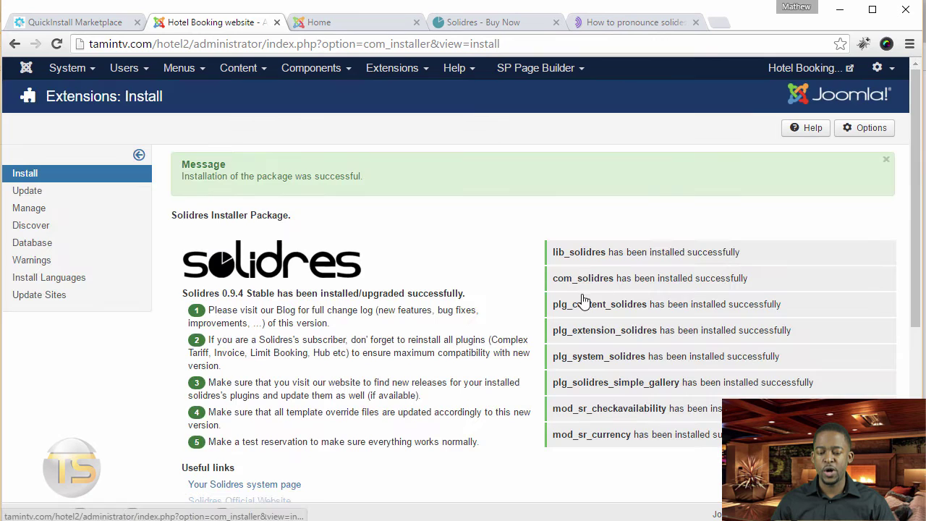
pyautogui.scroll(-2, 362, 408)
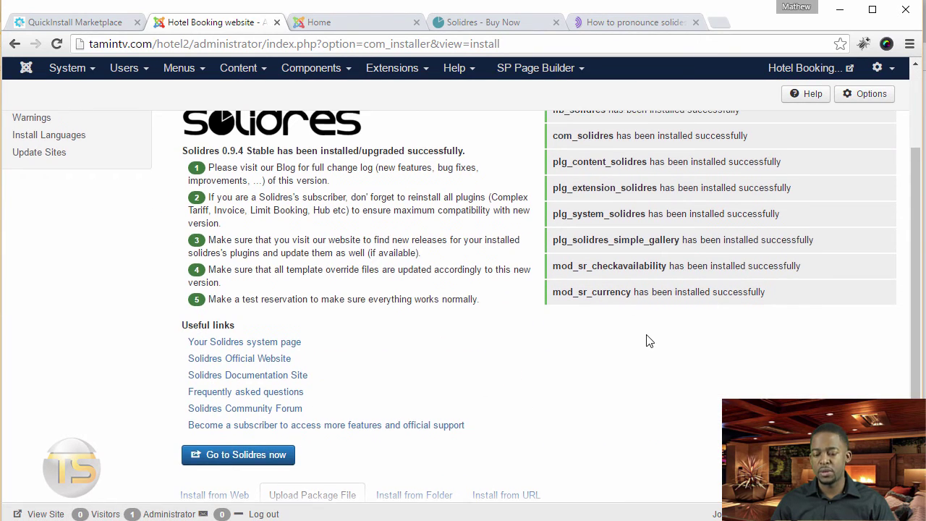
pyautogui.scroll(2, 647, 338)
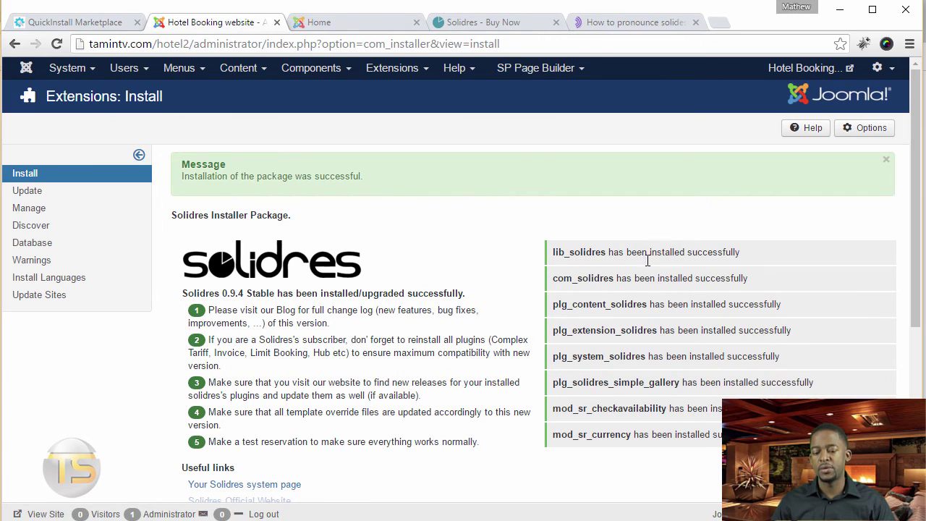
pyautogui.click(495, 25)
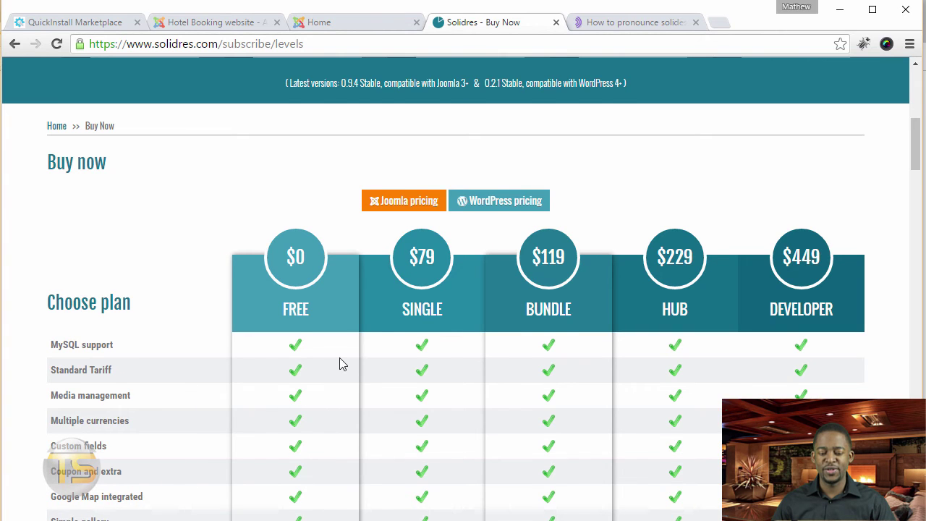
# - Review the Buy Now plan feature table, then return to the Solidres 0.9.4 install confirmation
pyautogui.scroll(-2, 339, 364)
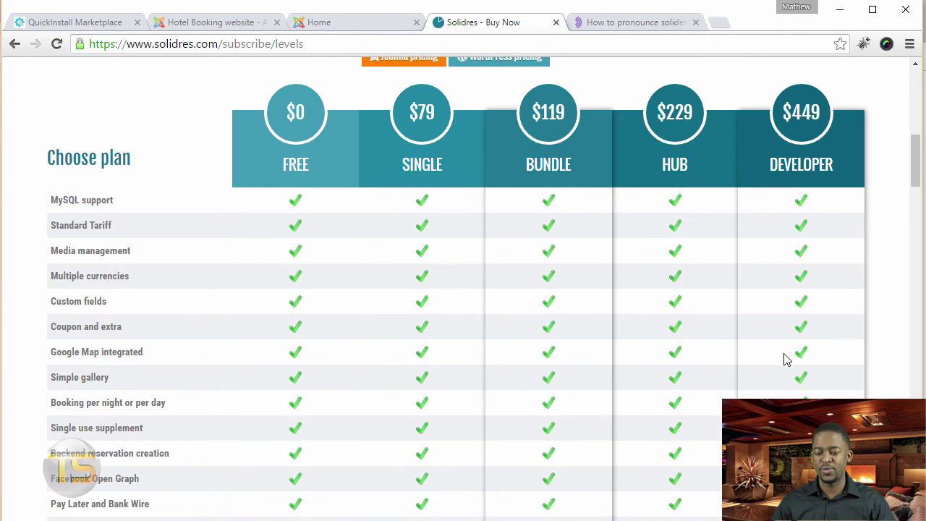
pyautogui.scroll(-6, 457, 360)
pyautogui.scroll(-6, 456, 360)
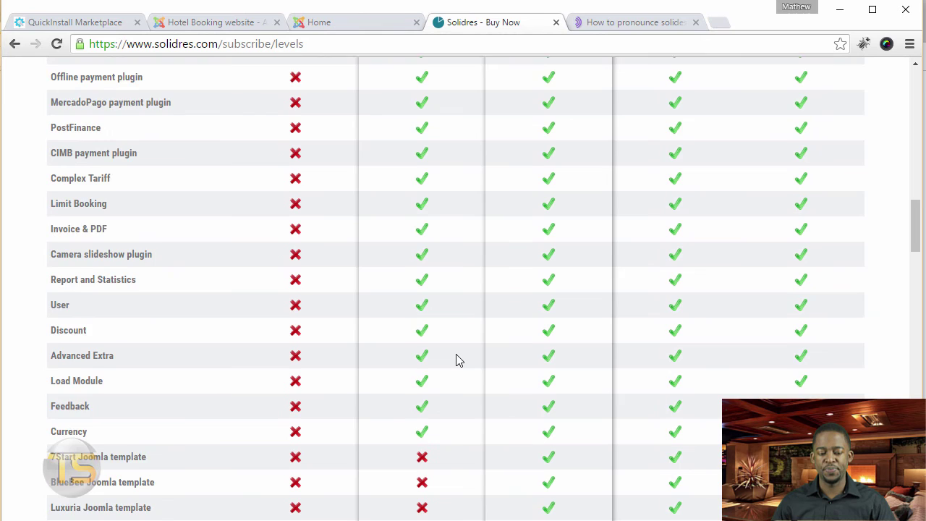
pyautogui.scroll(14, 456, 360)
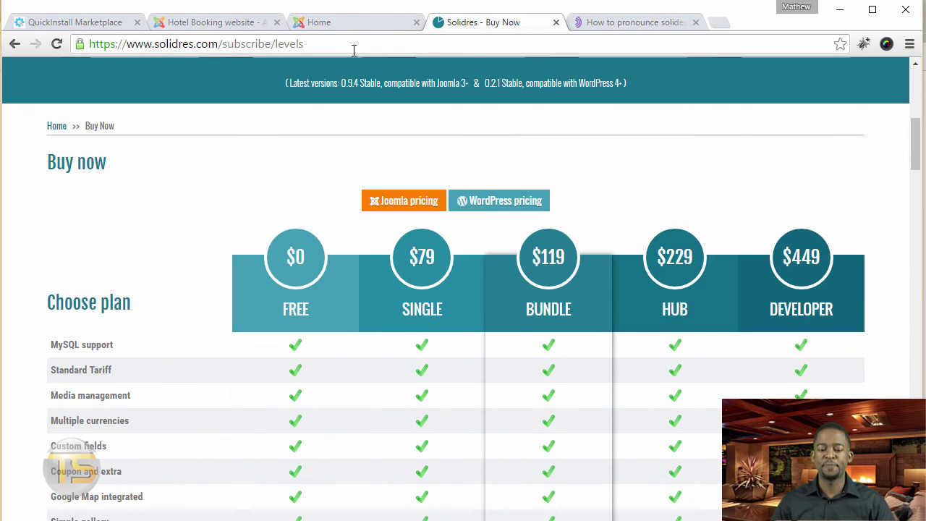
pyautogui.click(217, 24)
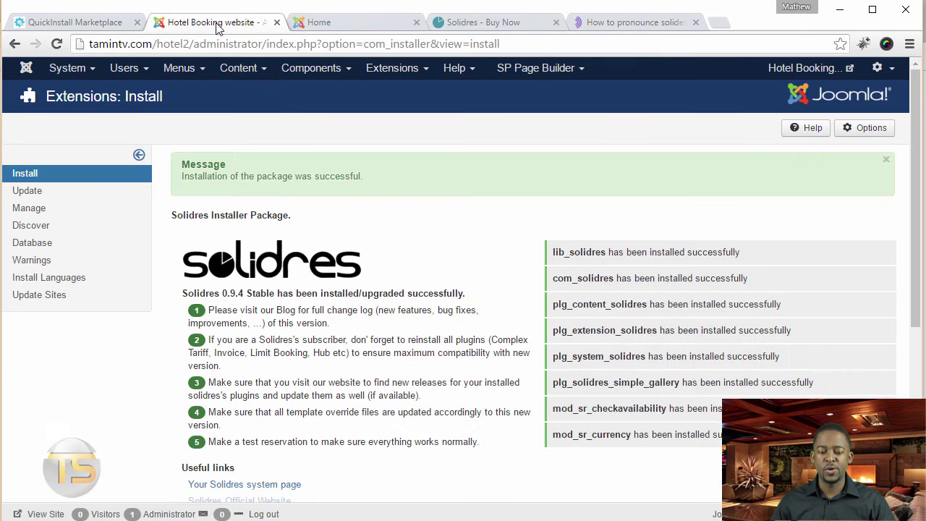
# - Open Solidres from the Joomla Components menu
pyautogui.click(315, 68)
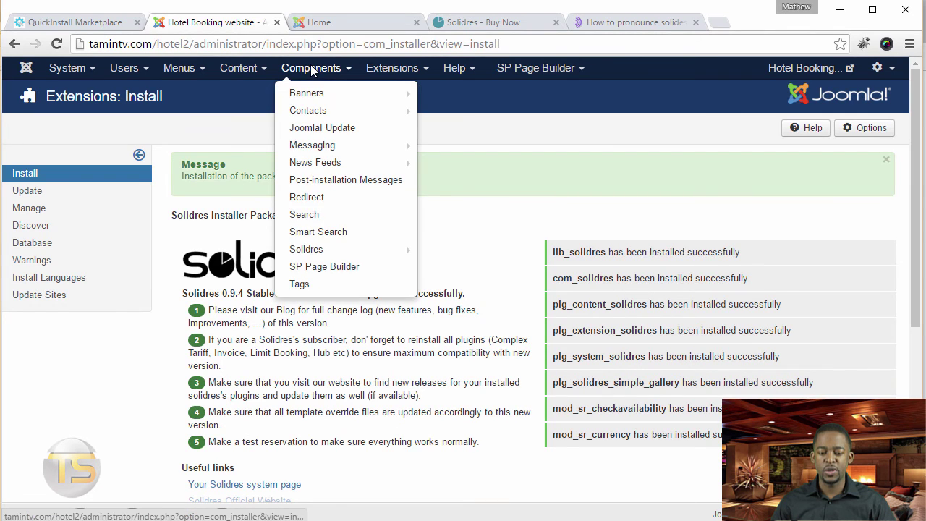
pyautogui.click(316, 250)
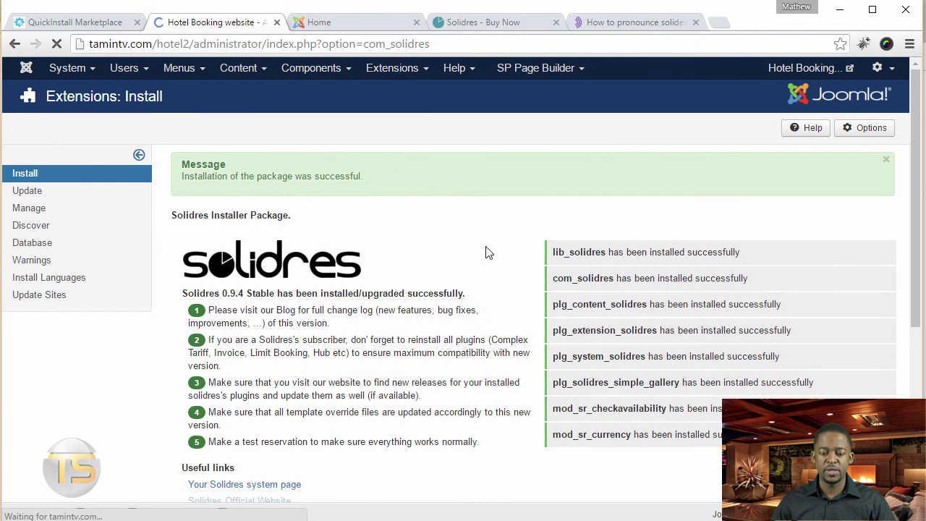